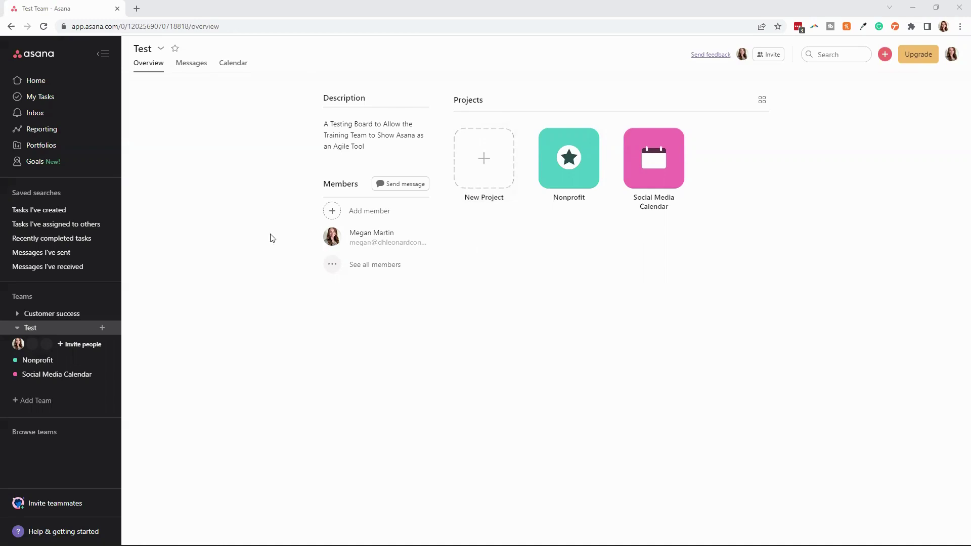
Go to the Asana Home page
click(37, 84)
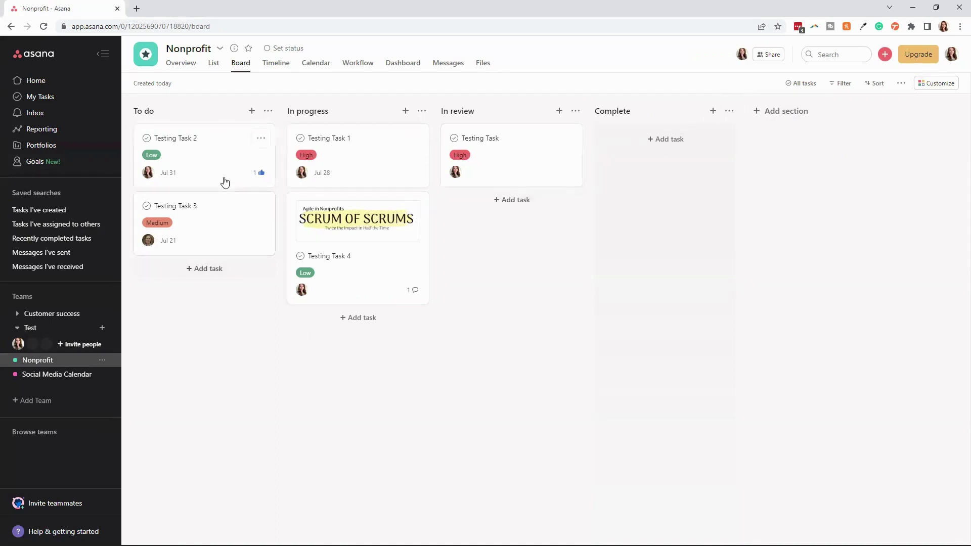
Add a To do card named 'Testing Task 5' and open its details
click(209, 275)
text(Testing Tas)
key(BackSpace)
key(BackSpace)
text(asty)
key(BackSpace)
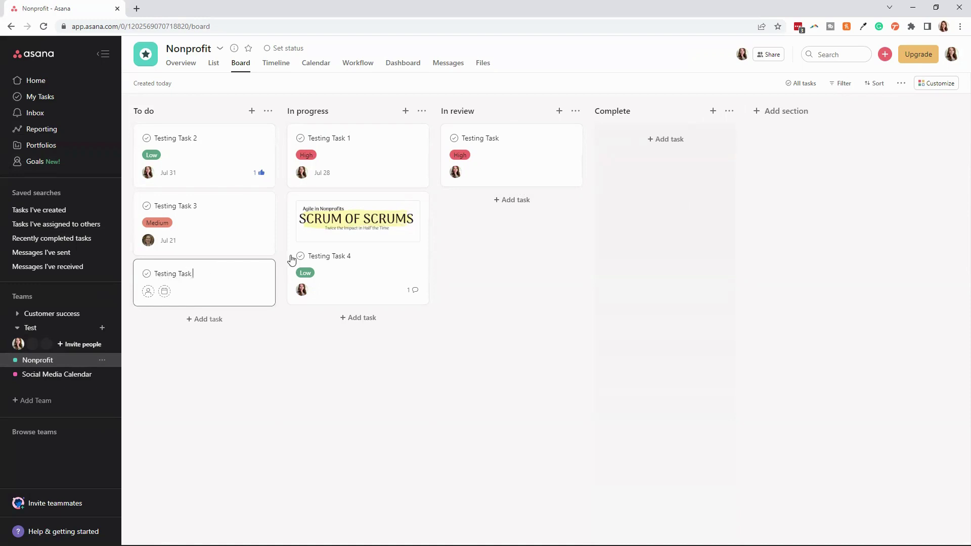
text(k 5)
click(234, 393)
click(235, 287)
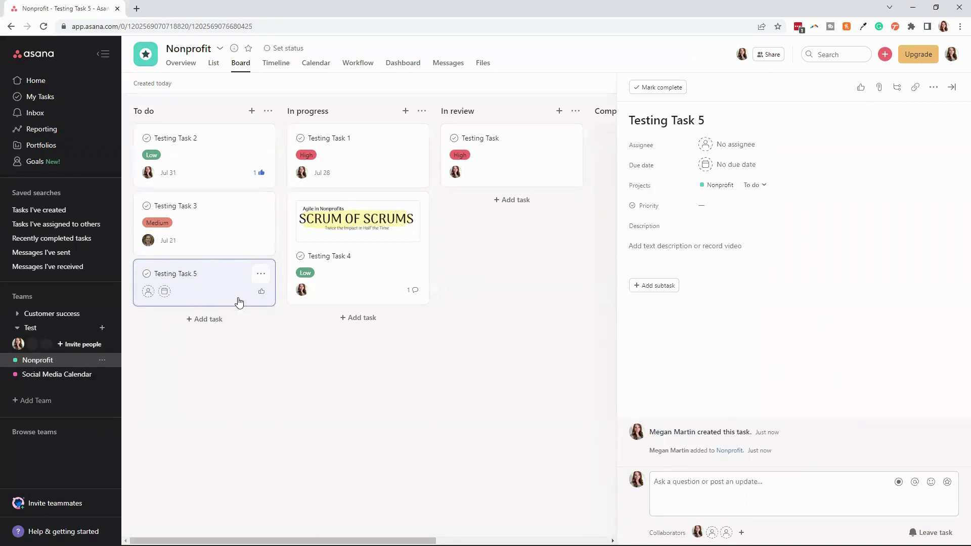
Assign Testing Task 5 to yourself, due Jul 28, with Low priority
click(718, 153)
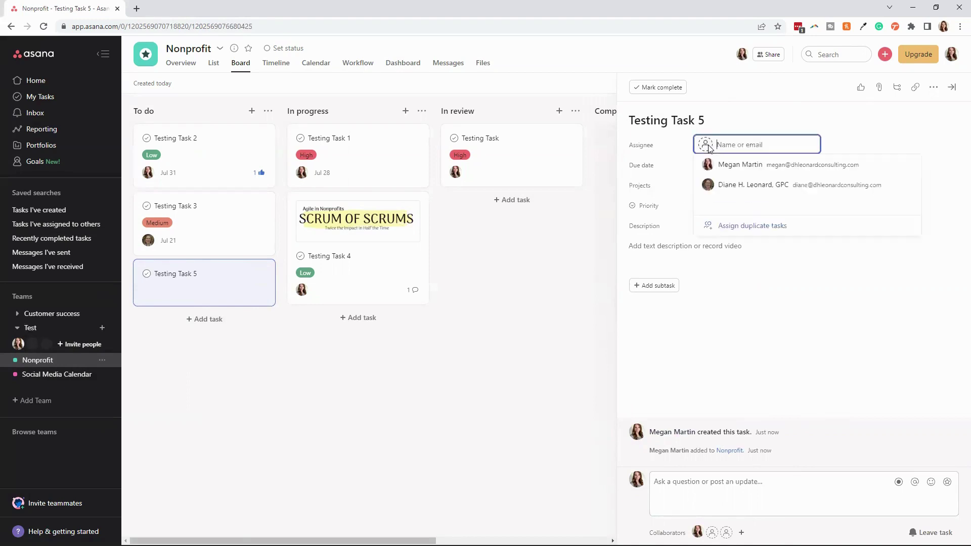
click(736, 165)
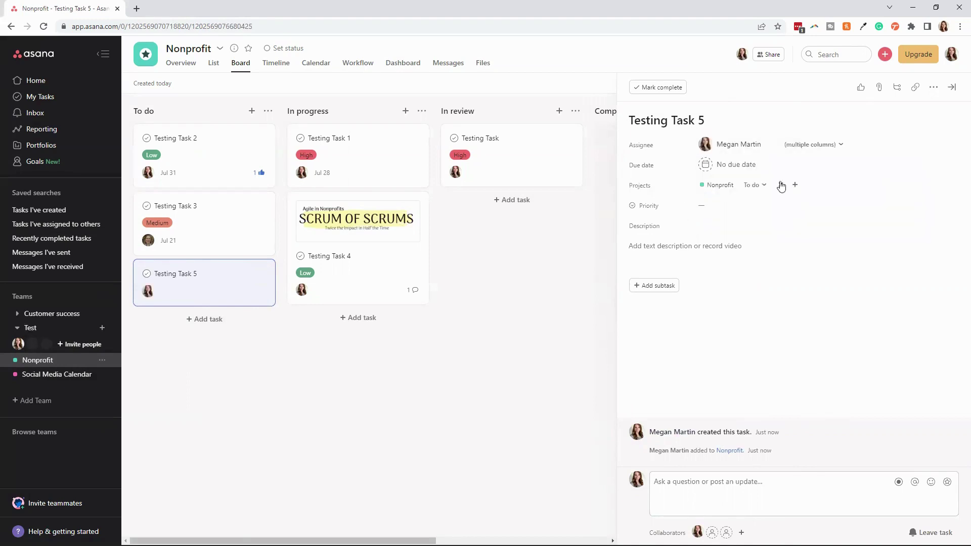
click(708, 165)
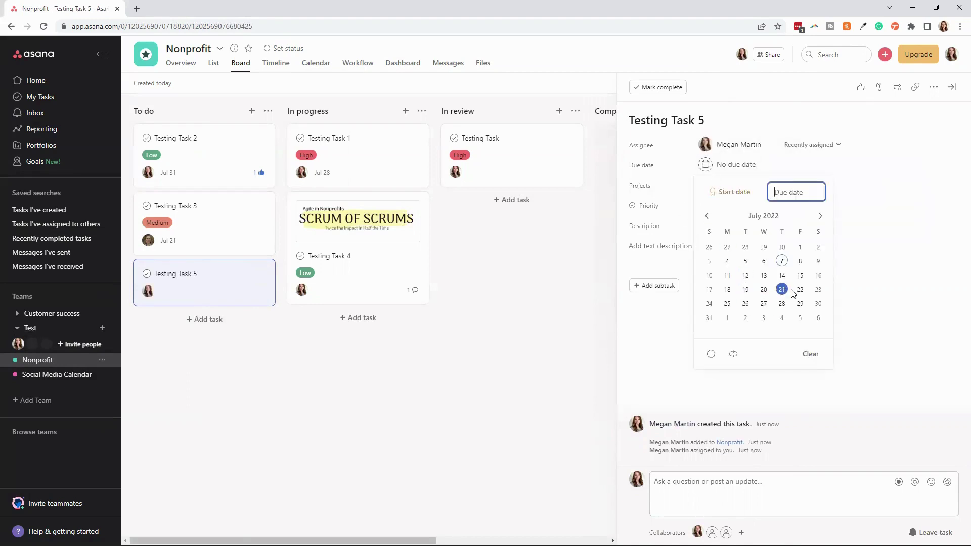
click(782, 304)
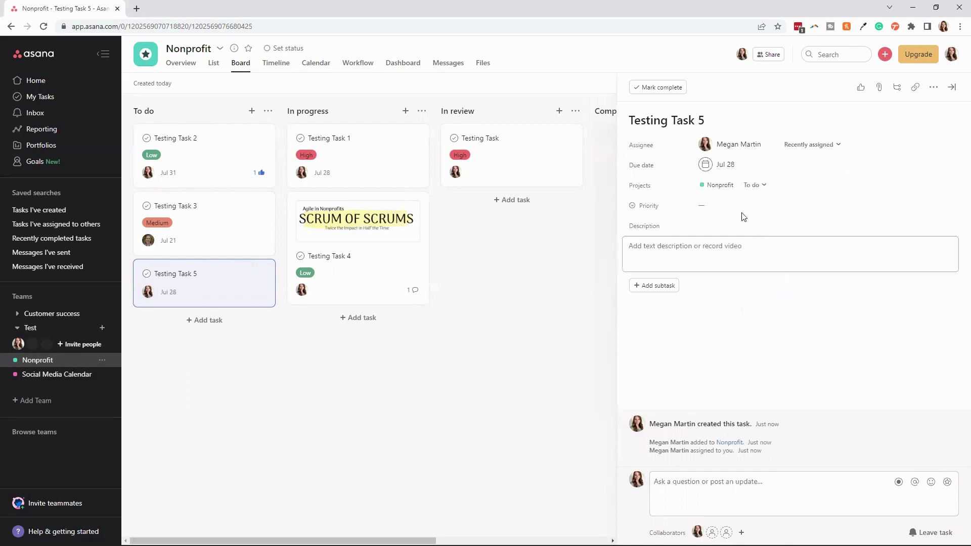
click(703, 206)
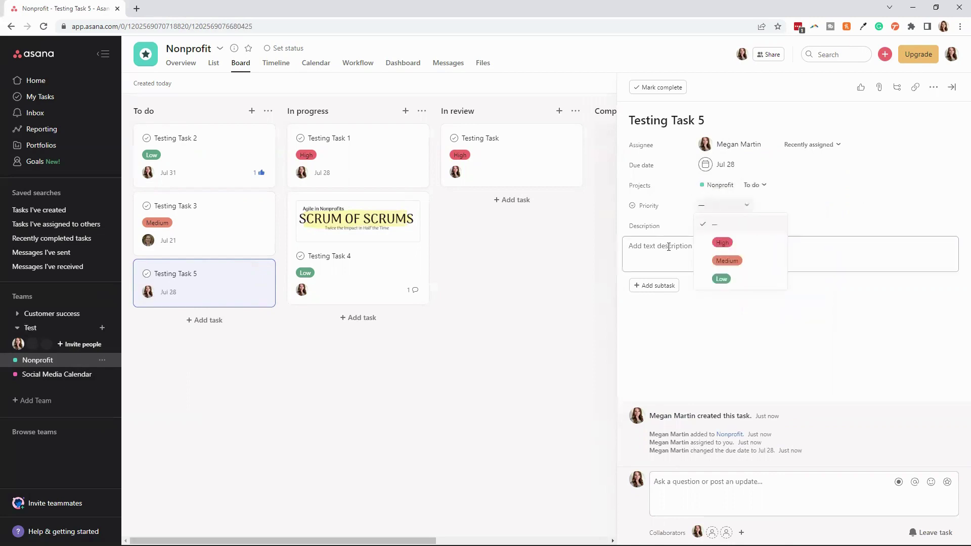
click(733, 280)
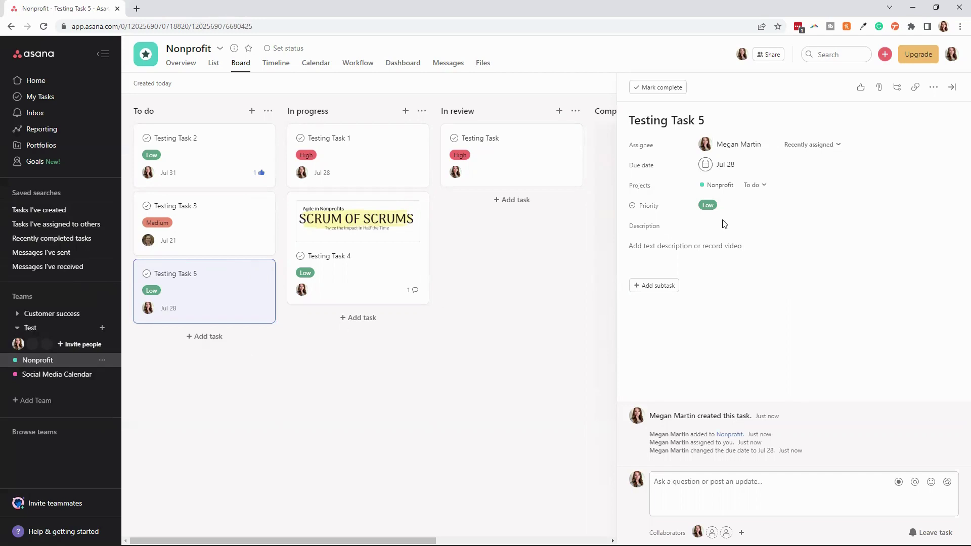
click(719, 259)
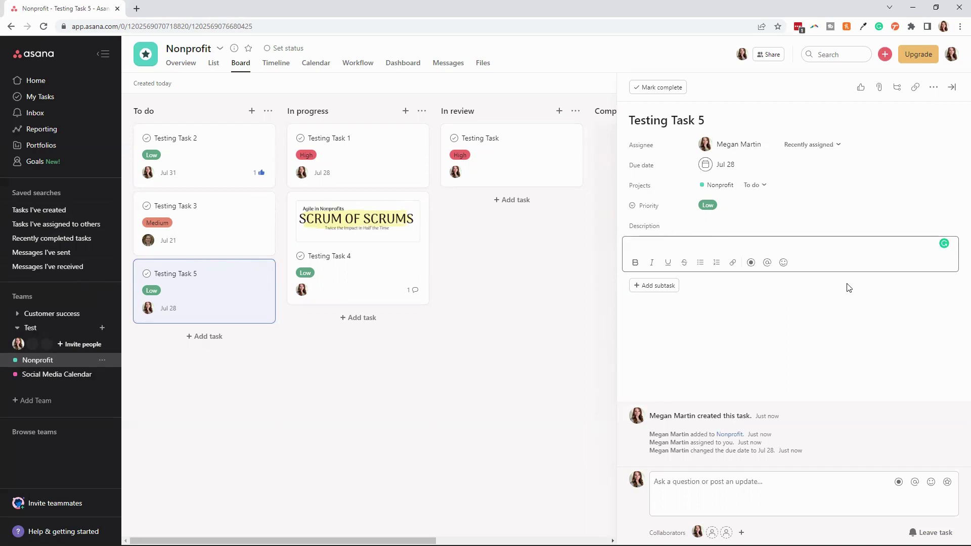
Enter the description 'Training is complete' and draft the comment 'All Trainees found this helpful'
text(Training is complete)
click(709, 506)
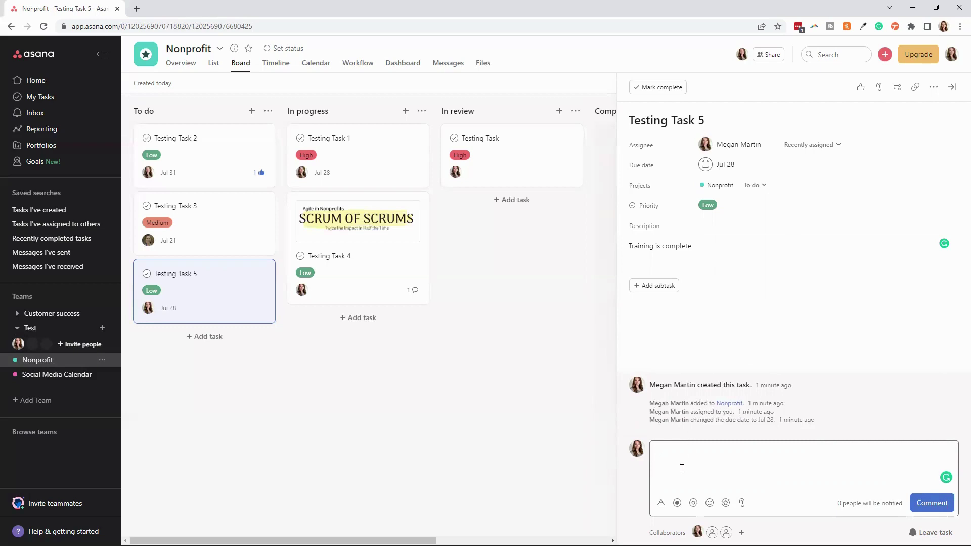
text(All c)
text(Train)
text(ees)
text( found this helf)
text(ful)
key(Return)
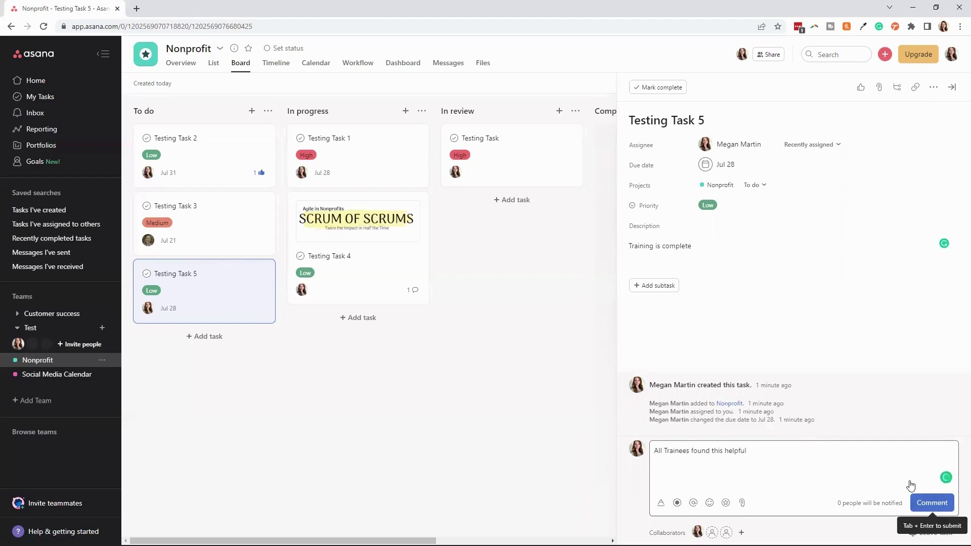
Post the comment, then add the two-dancers appreciation sticker
click(932, 503)
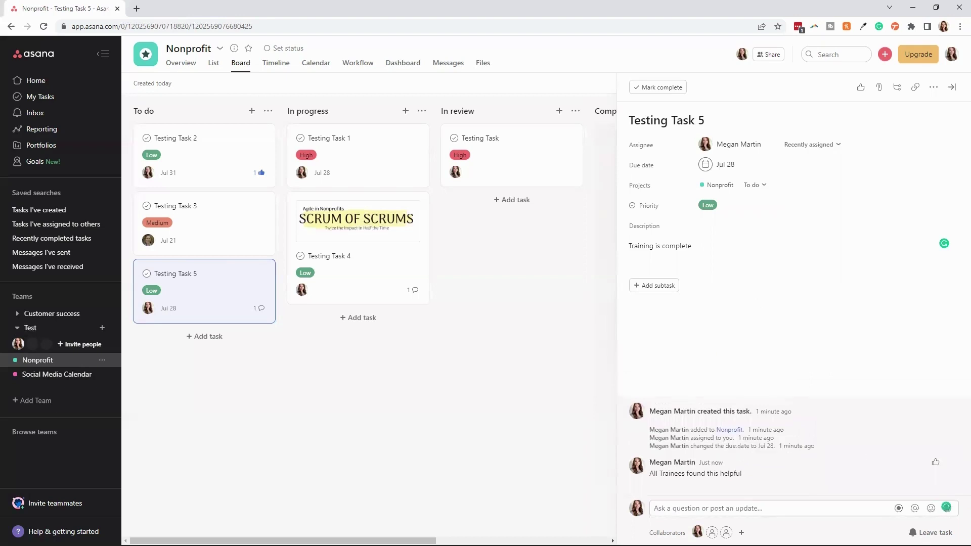
click(861, 508)
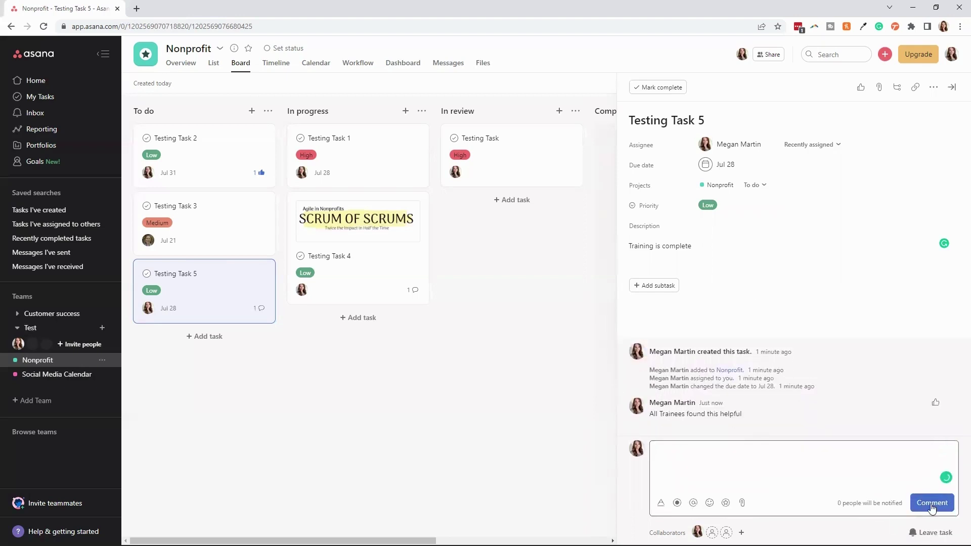
click(858, 429)
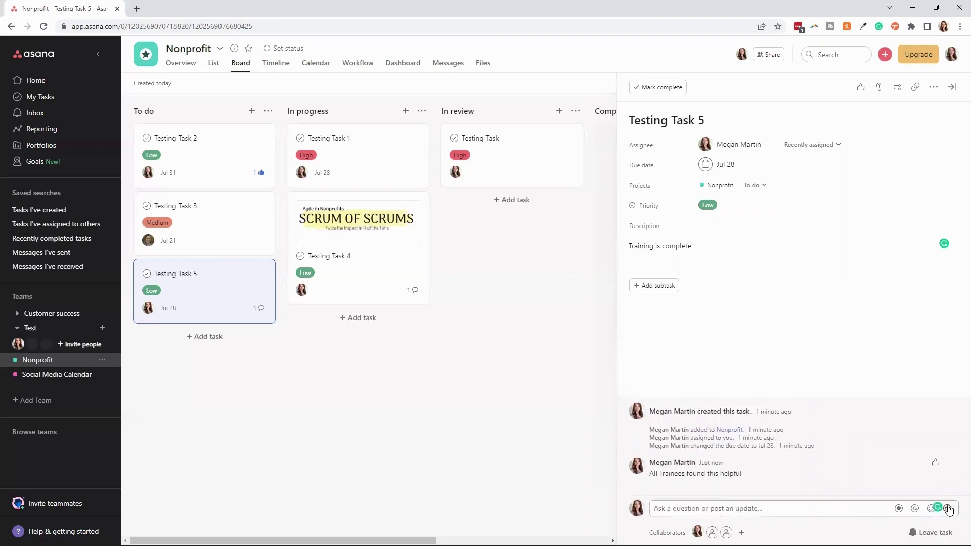
click(948, 508)
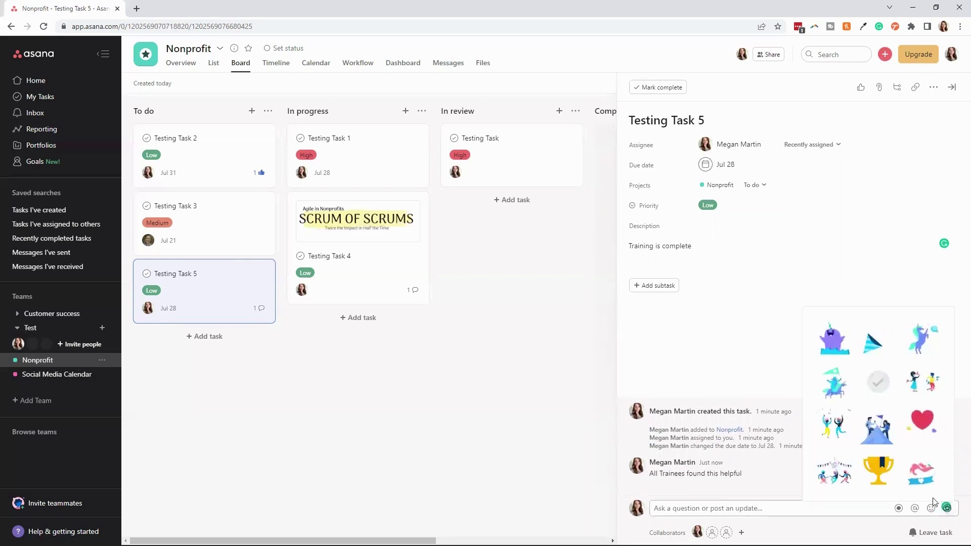
click(839, 427)
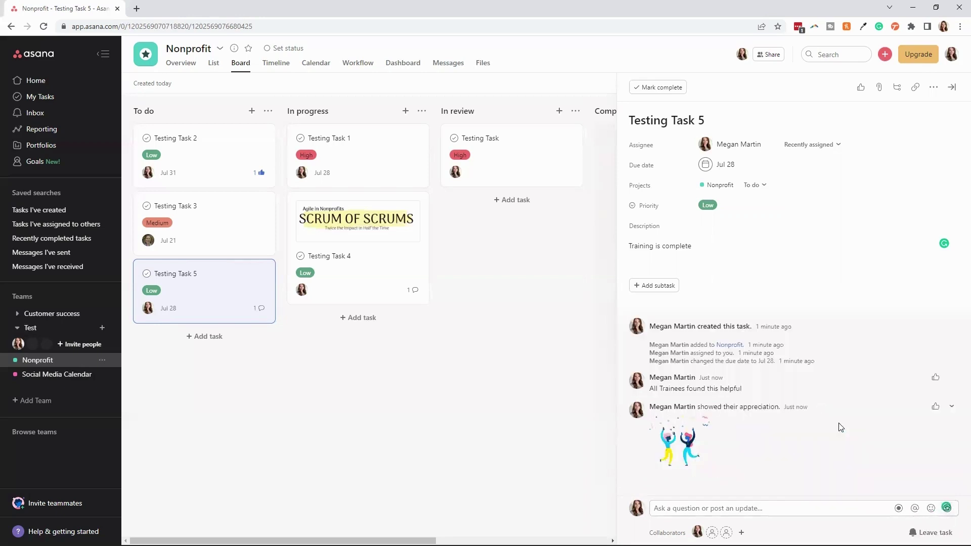
click(915, 511)
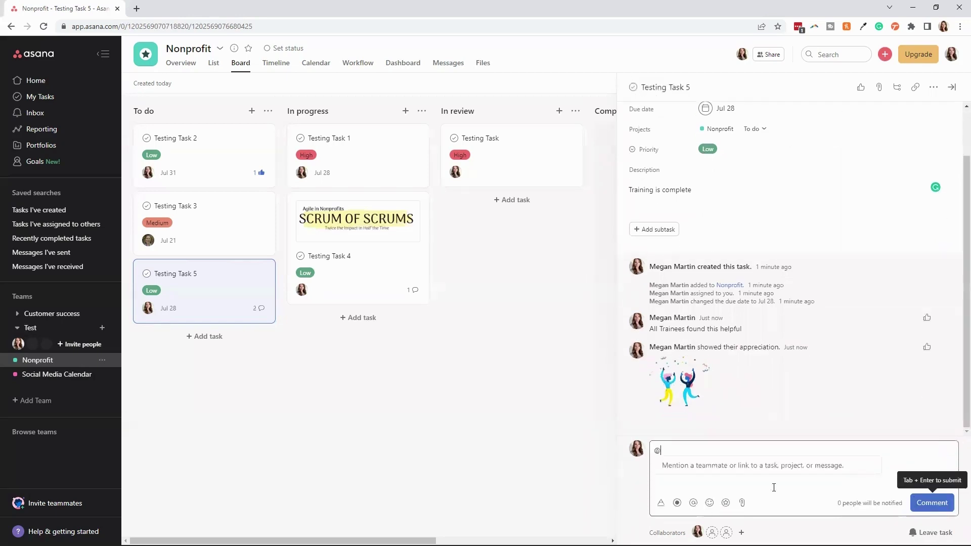
text(diane)
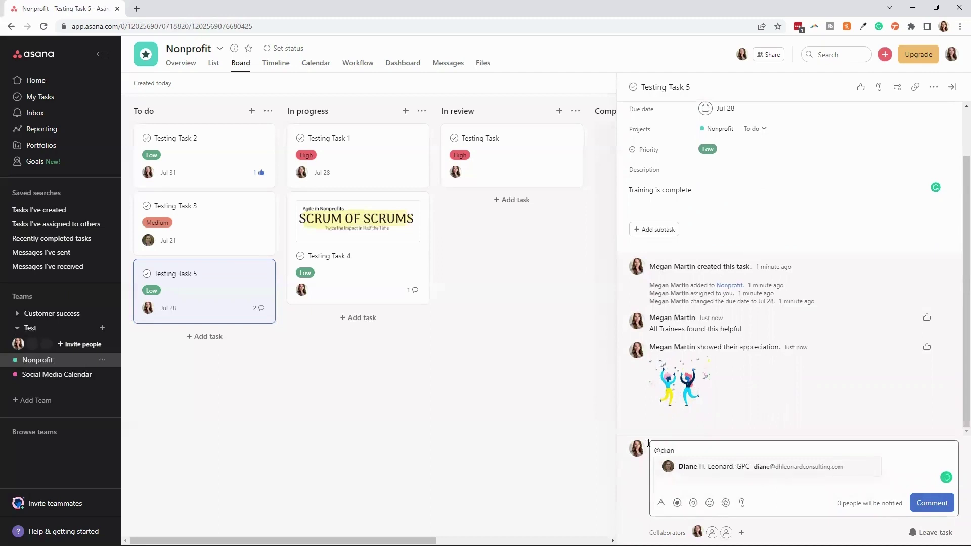
key(BackSpace)
key(BackSpace)
key(BackSpace)
key(BackSpace)
key(BackSpace)
key(BackSpace)
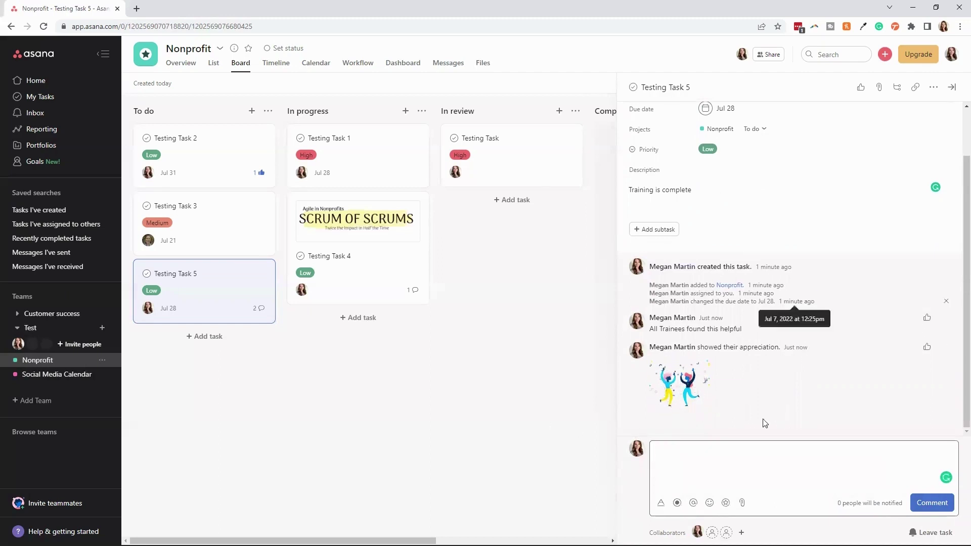
scroll(748, 432, up, 1)
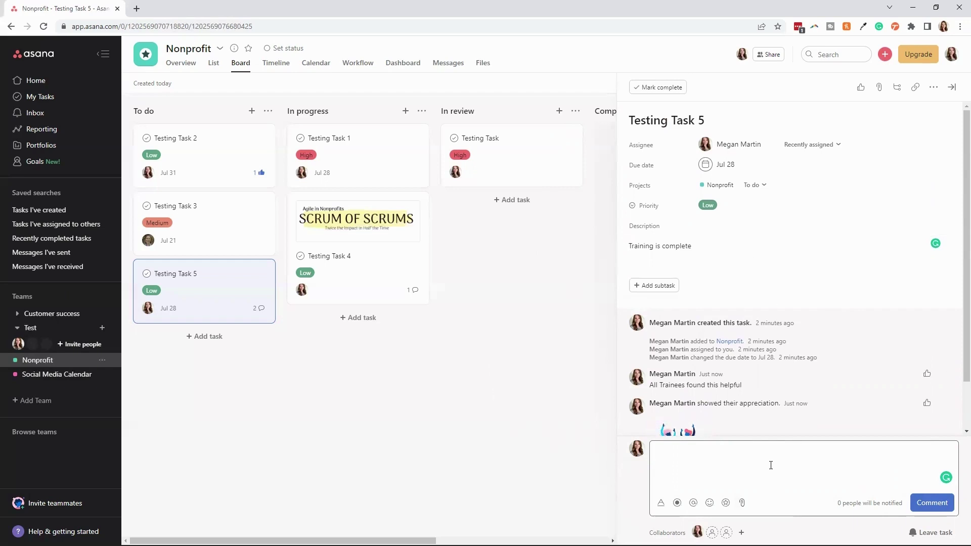
Drag Testing Task 5 into In review and Testing Task into Complete
click(424, 324)
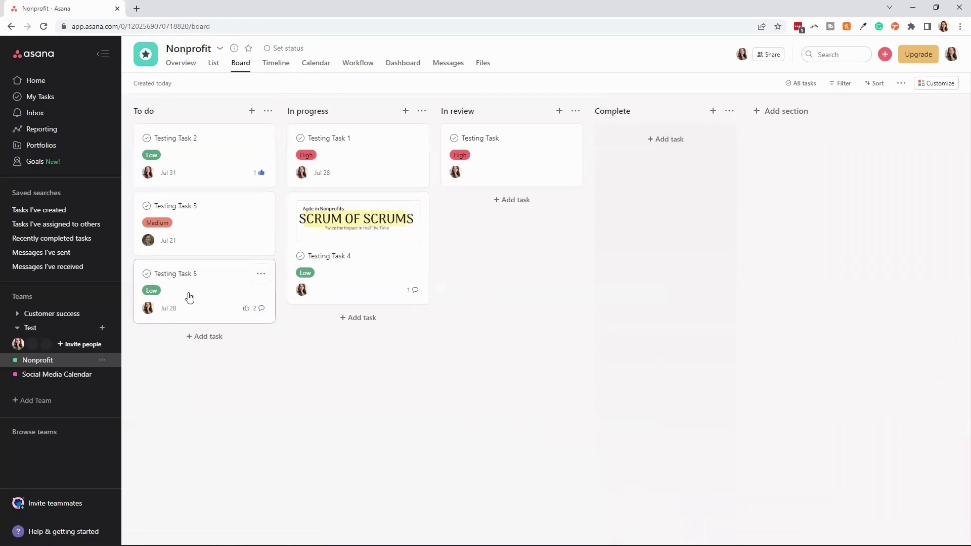
drag(190, 298, 466, 293)
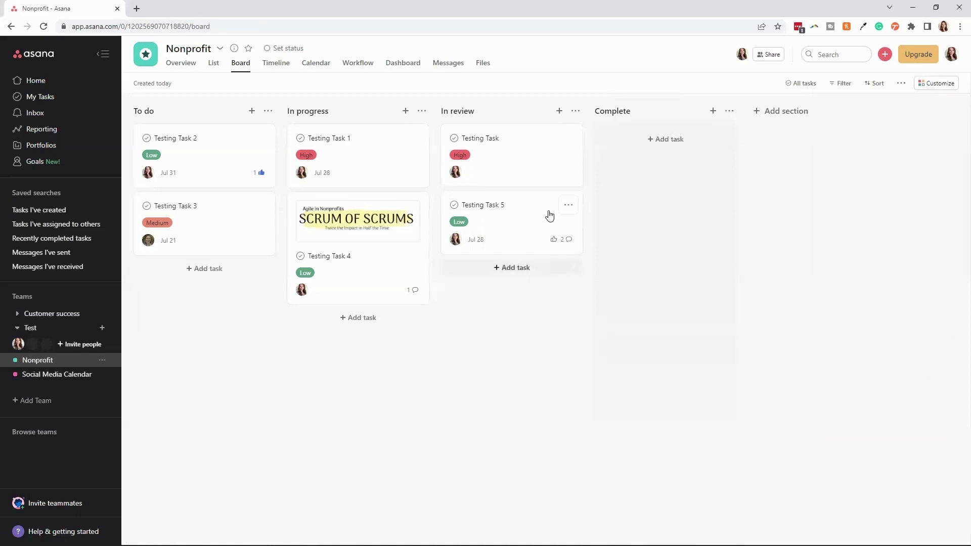
click(507, 246)
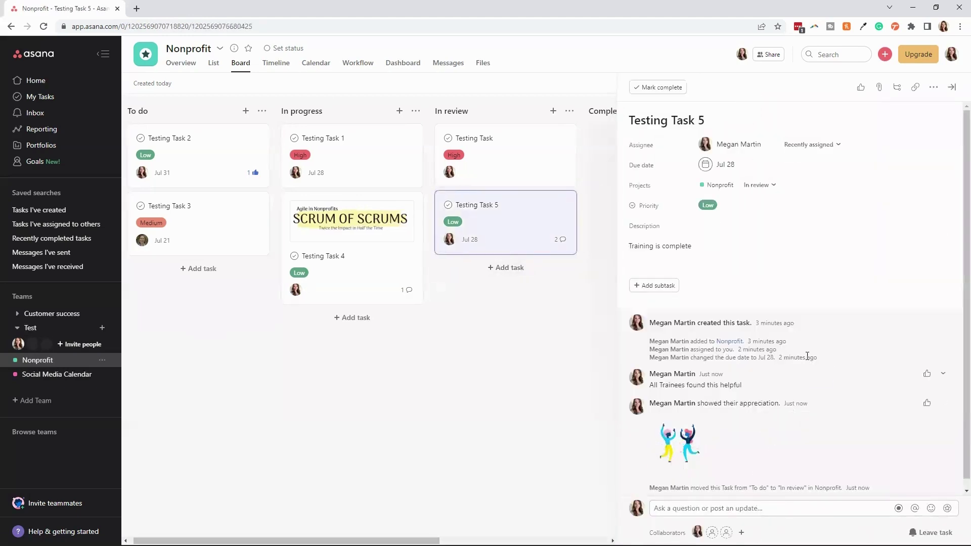
scroll(797, 440, down, 1)
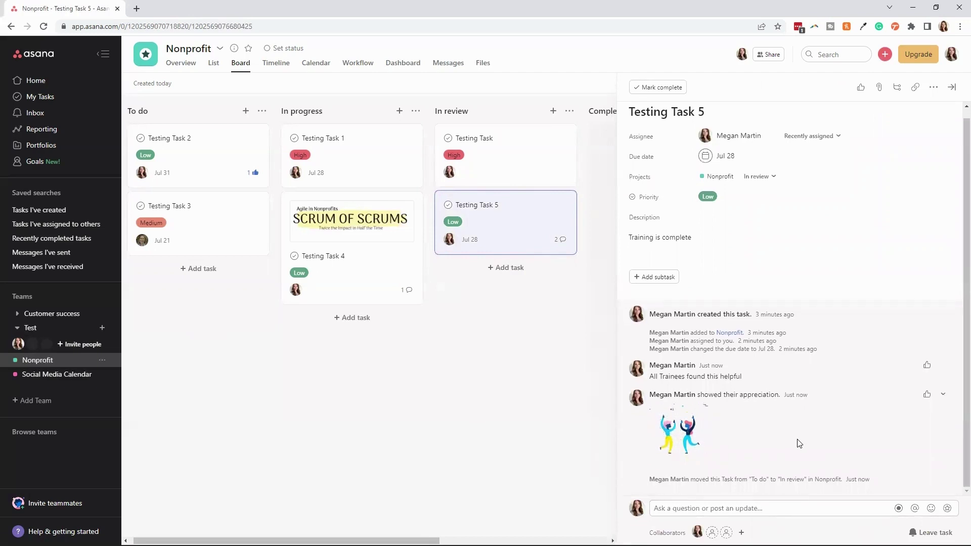
click(552, 409)
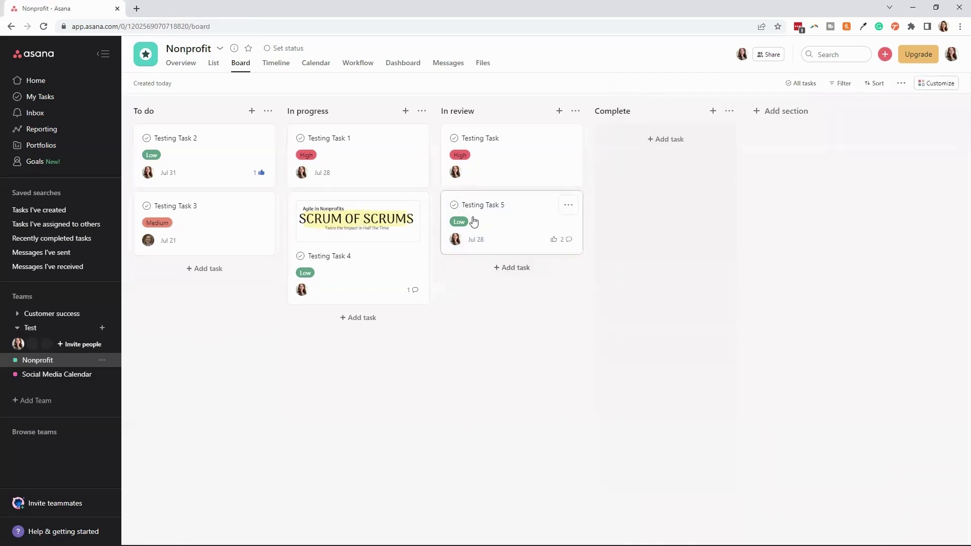
drag(507, 165, 657, 167)
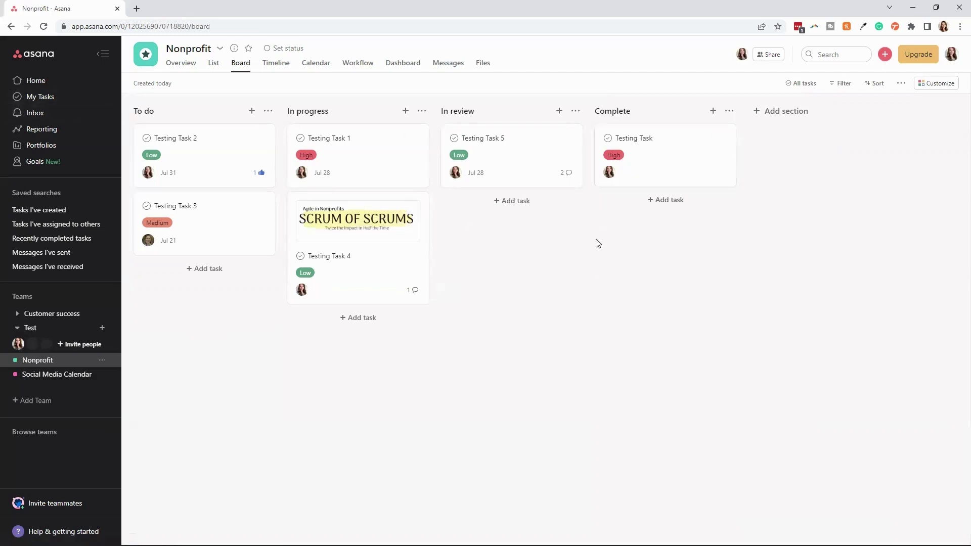
From the Overview tab, open the Executive summary resource to read the project brief
click(180, 64)
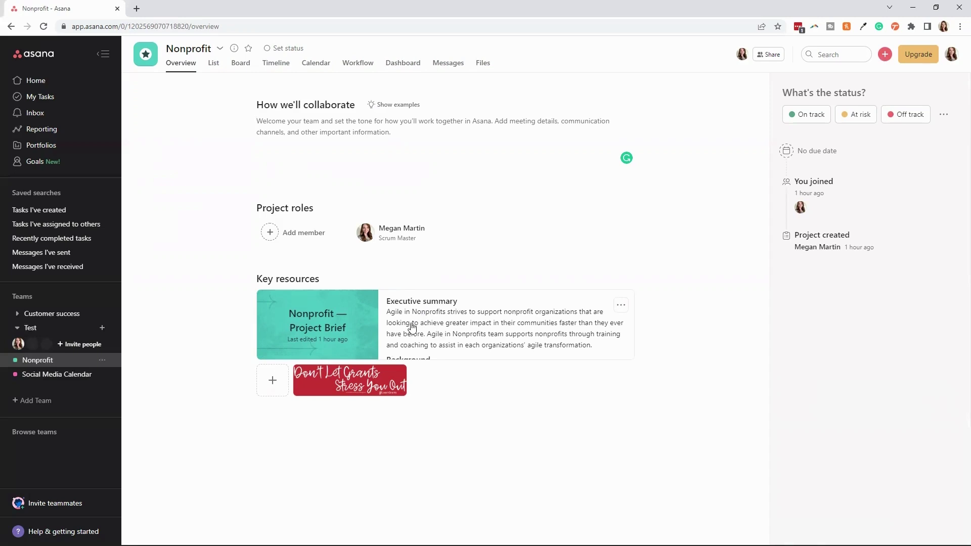
click(412, 328)
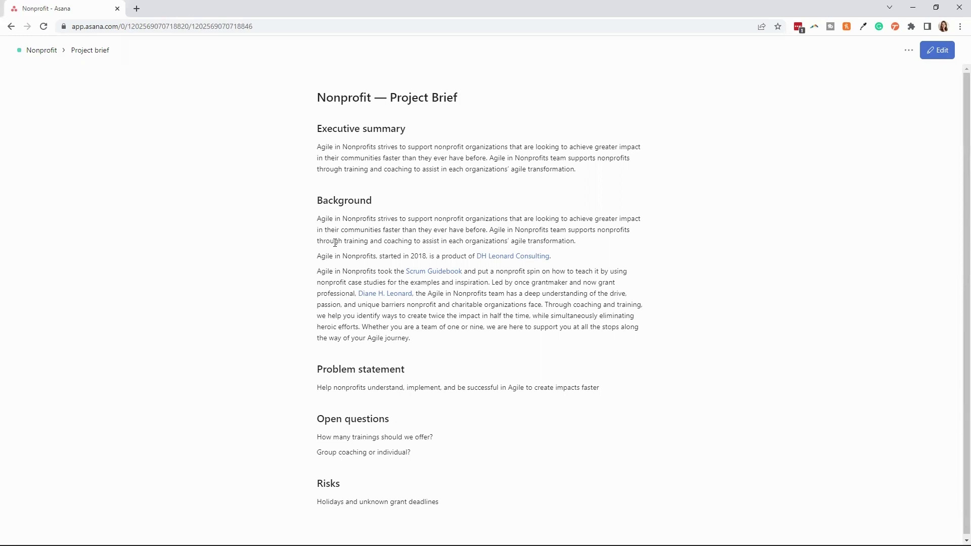
Return to the Nonprofit overview through the top-left breadcrumb
click(42, 51)
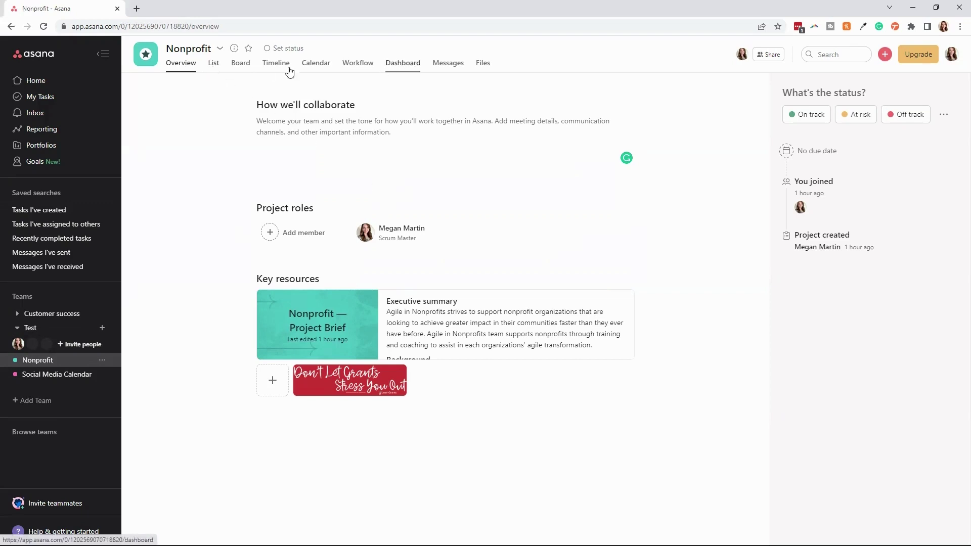
View the Nonprofit tasks as a list, then switch back to the board
click(212, 67)
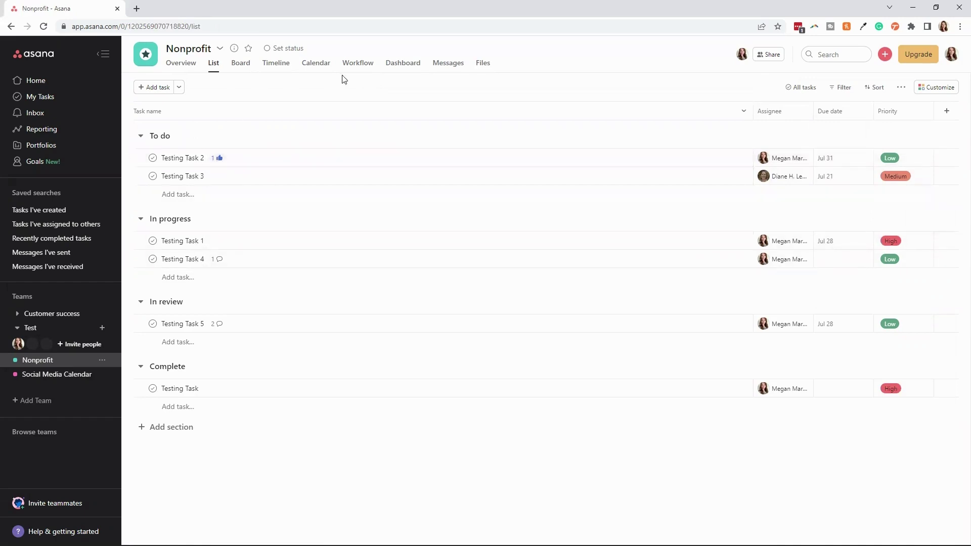
click(240, 63)
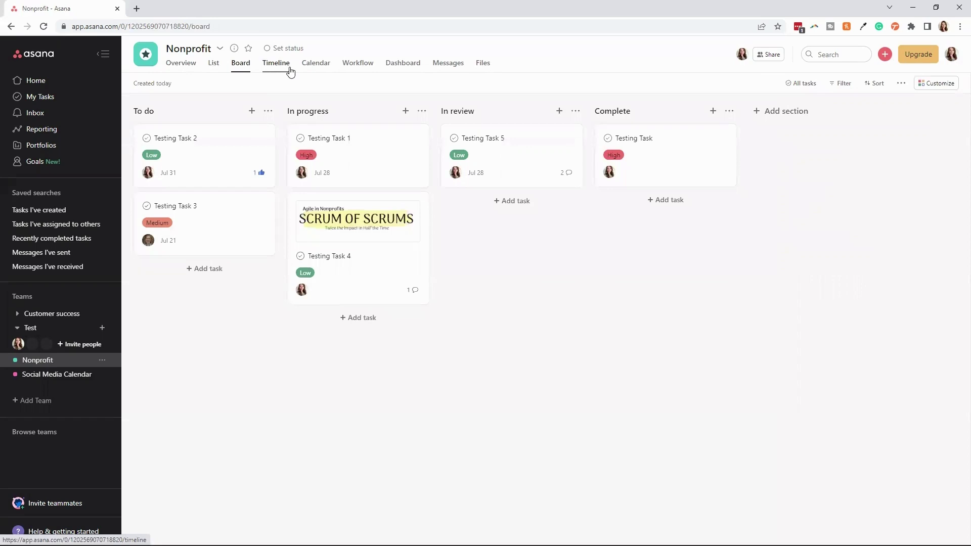
Browse July in Calendar view, then look at the Workflow and Dashboard pages
click(315, 64)
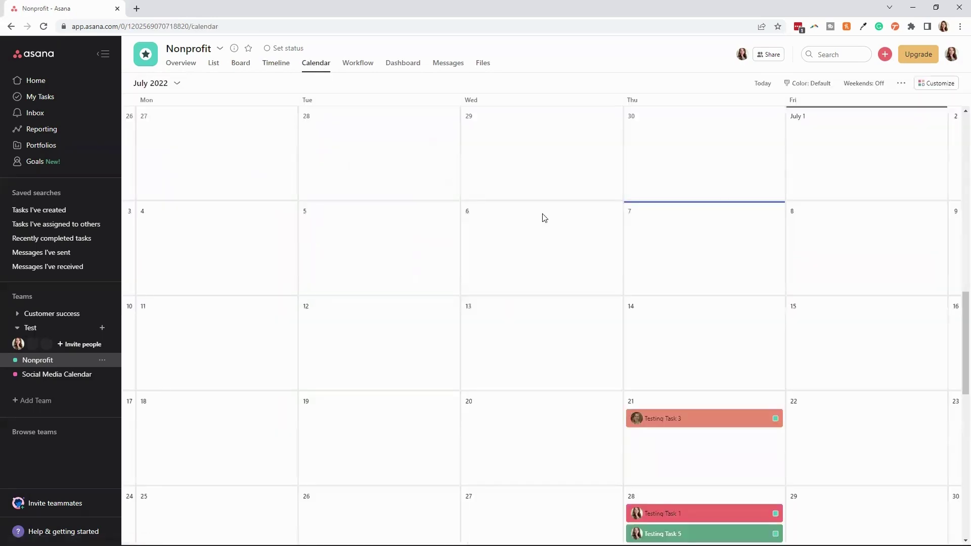
scroll(544, 217, down, 4)
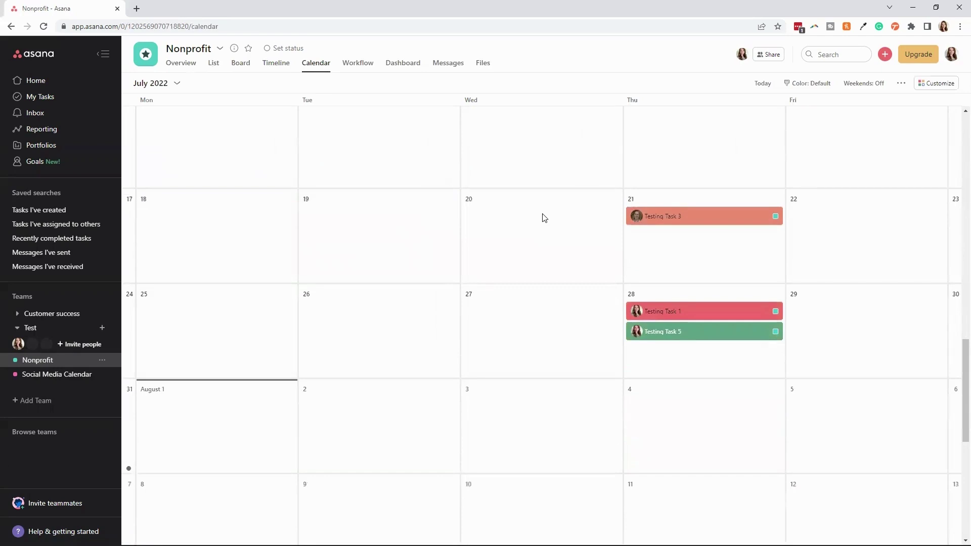
scroll(614, 286, up, 4)
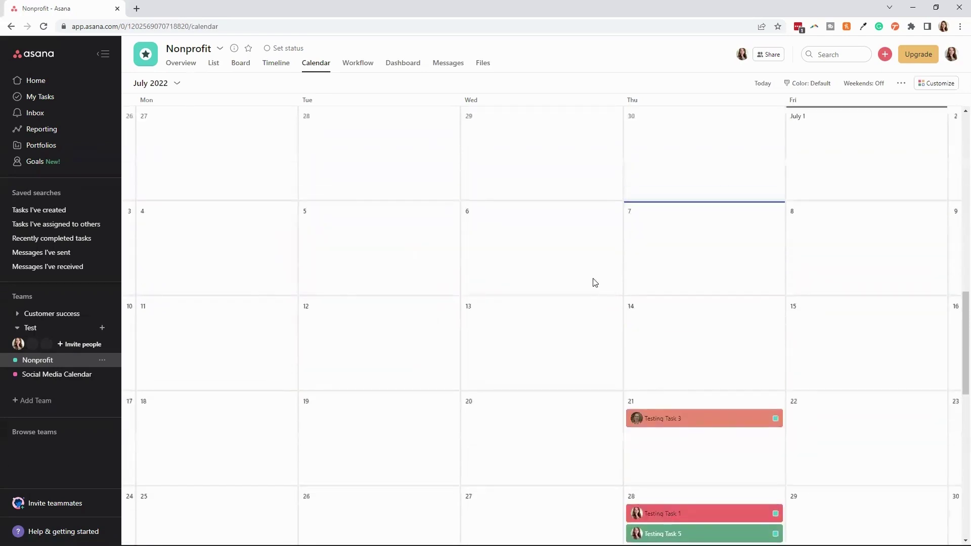
click(357, 61)
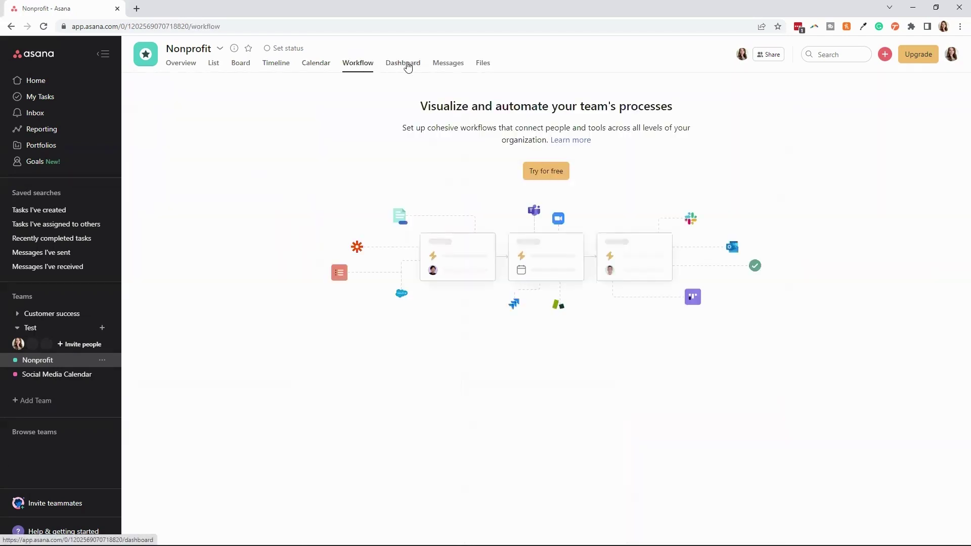
click(391, 64)
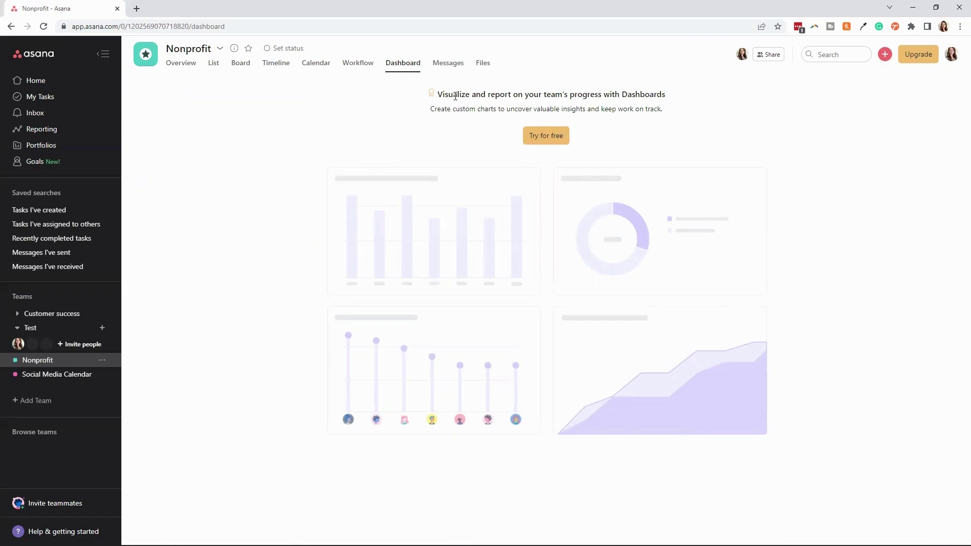
Look through the Nonprofit project's Messages and Files, then return to its Overview
click(446, 66)
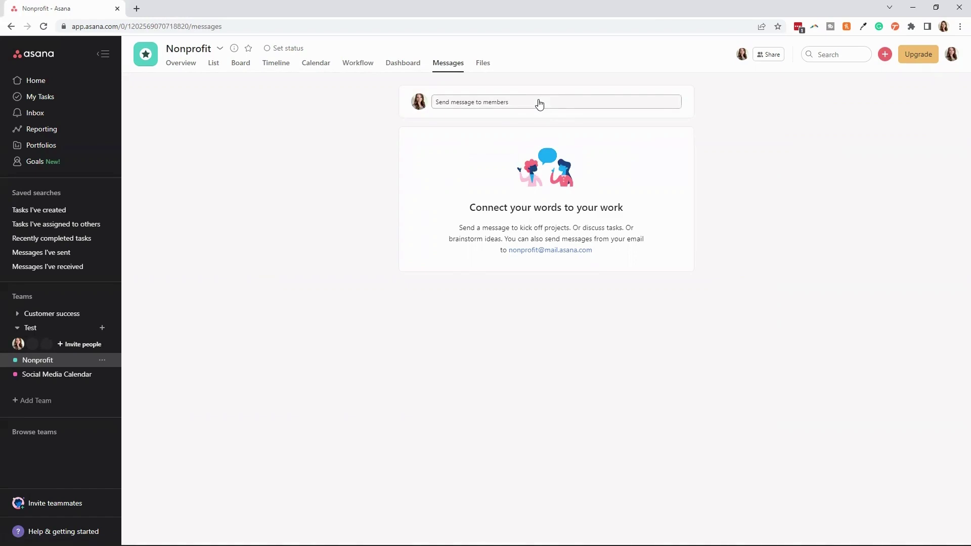
click(483, 64)
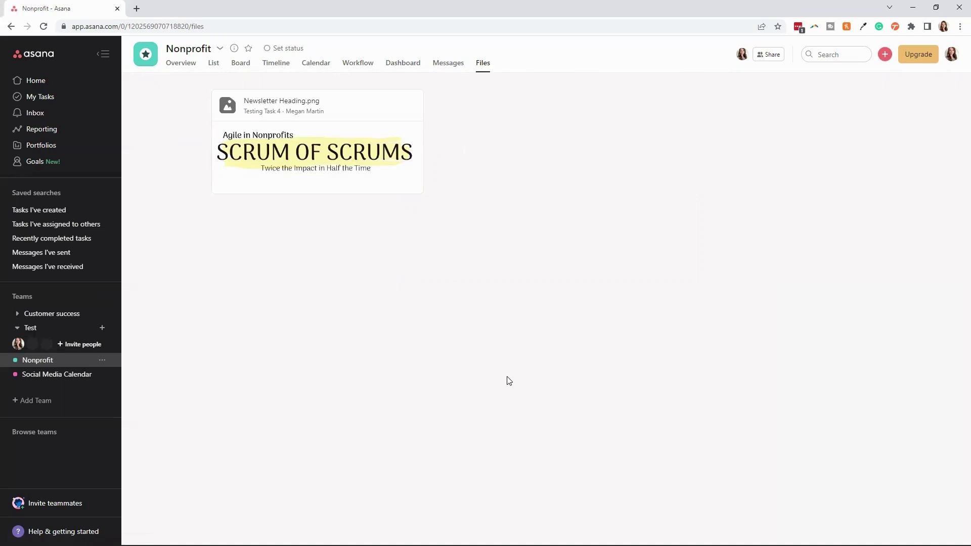
click(181, 63)
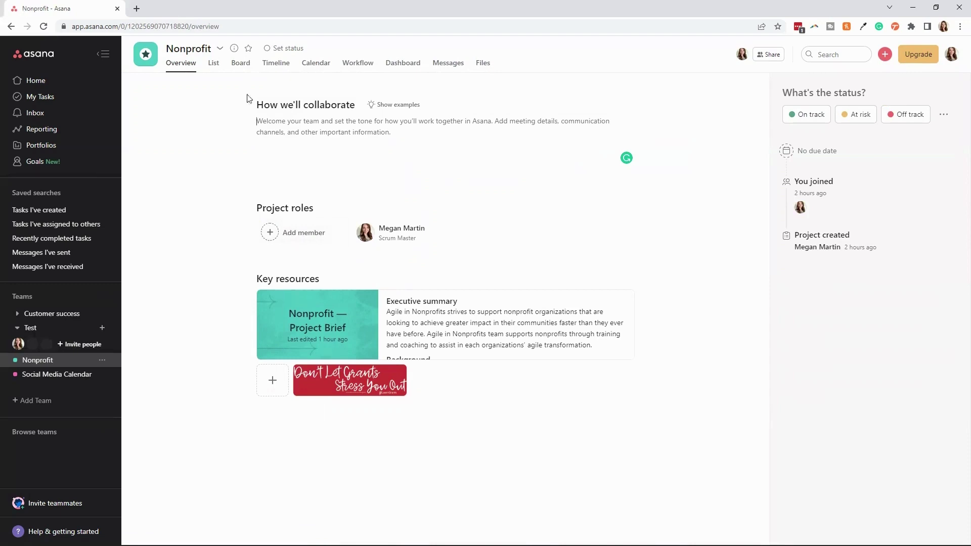
click(220, 48)
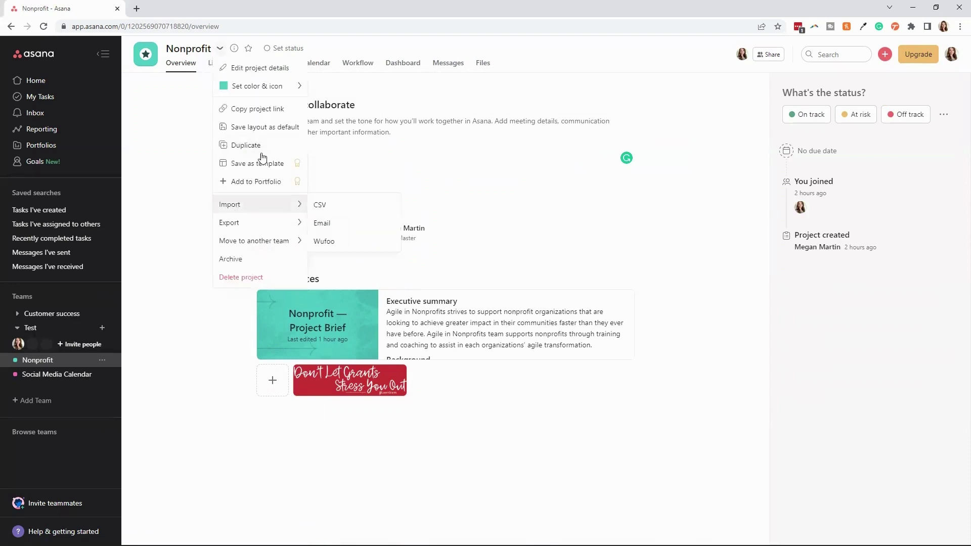
mouse_move(271, 86)
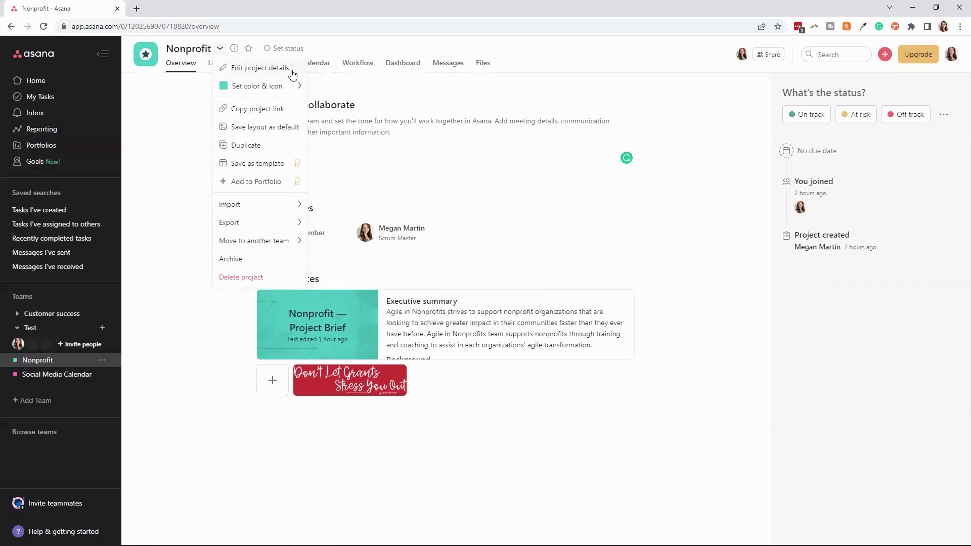
click(156, 182)
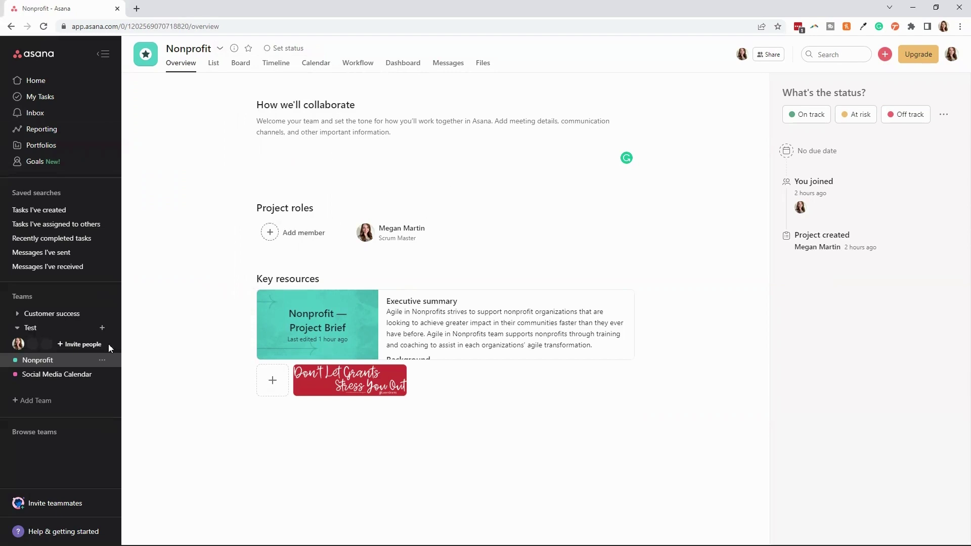
Open the Social Media Calendar project and scroll its calendar to the Aug 1–5 week of posts
click(57, 375)
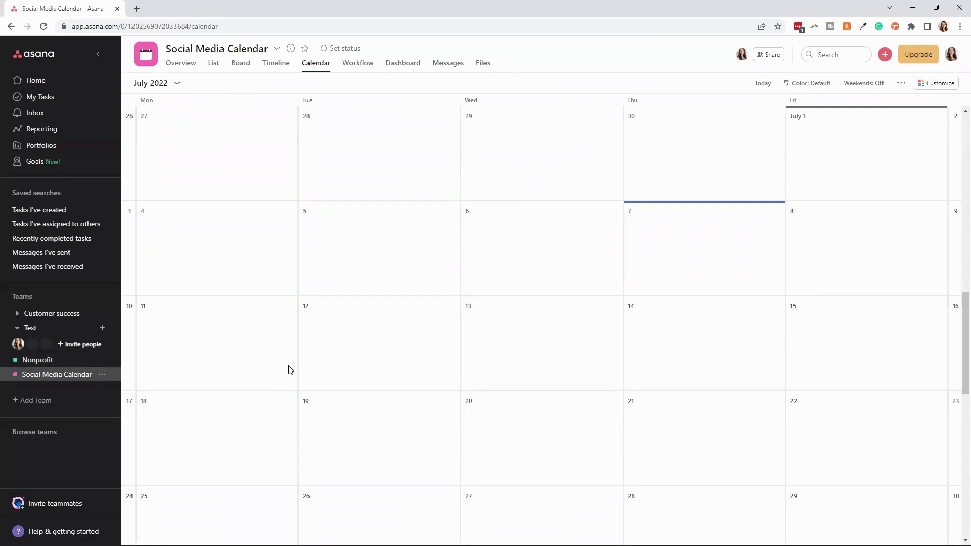
scroll(333, 284, down, 6)
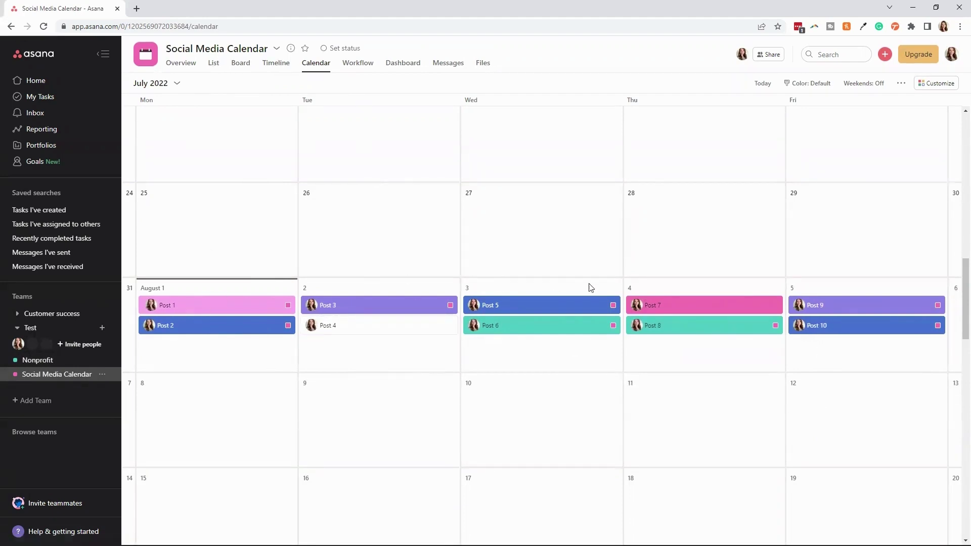
Switch the Social Media Calendar through Timeline and Board views, ending on List view
click(276, 63)
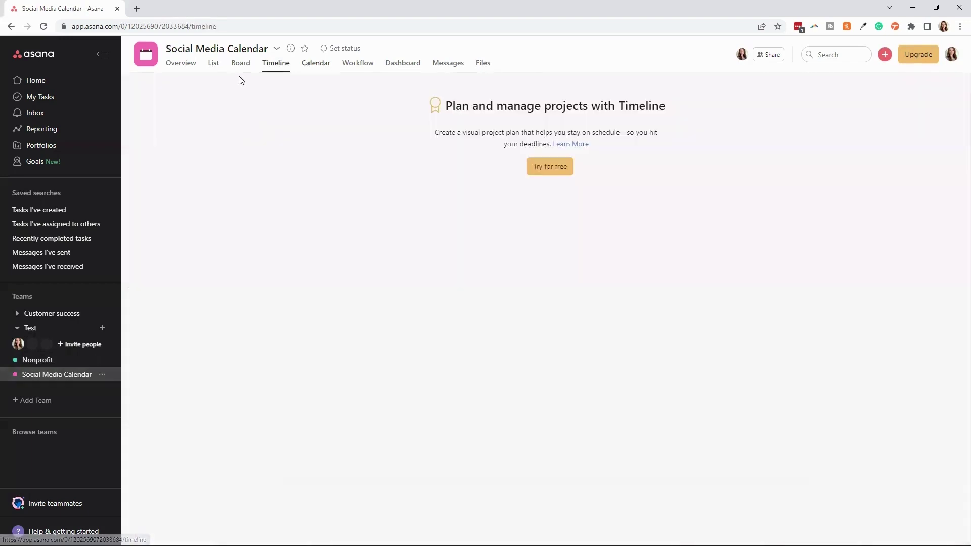
click(241, 62)
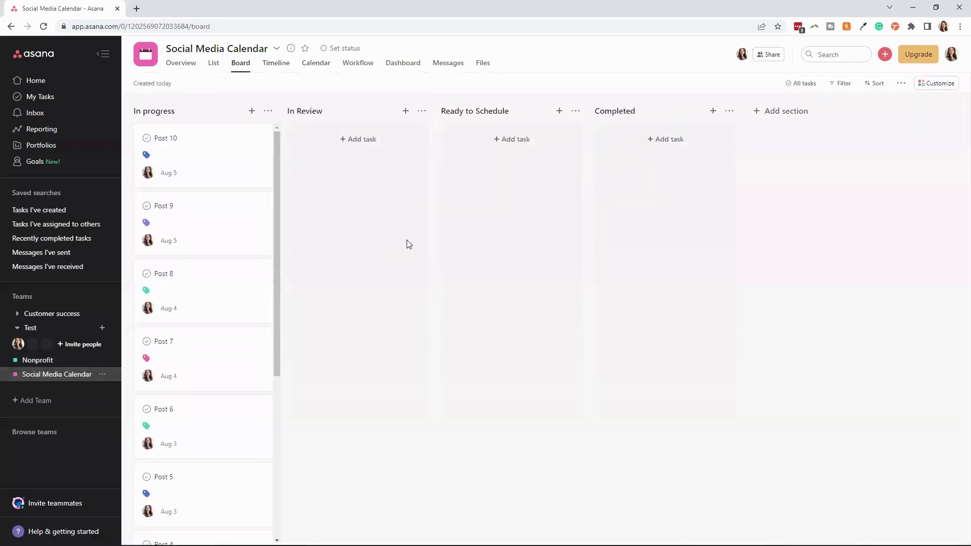
click(213, 63)
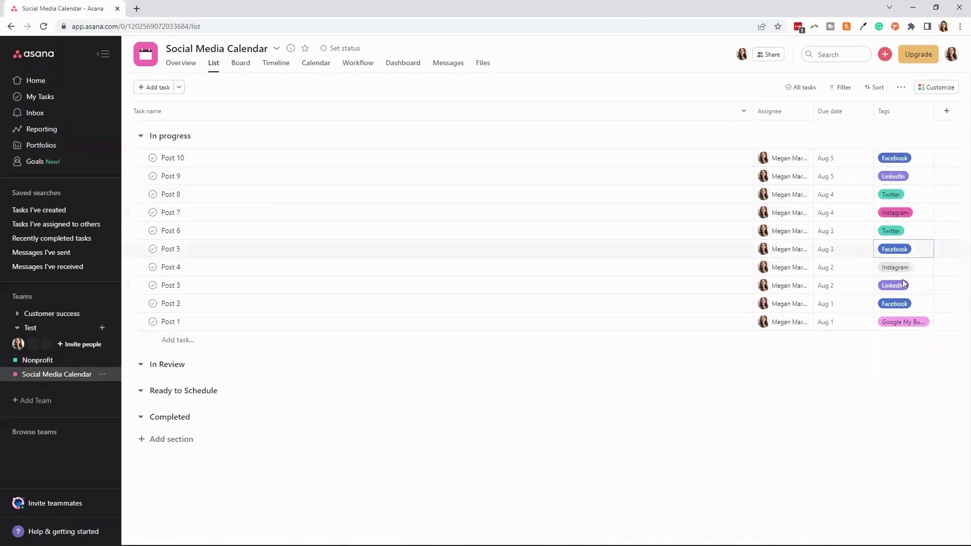
Check Post 10's tag editor and the sort options, then open Post 10's detail pane
click(895, 158)
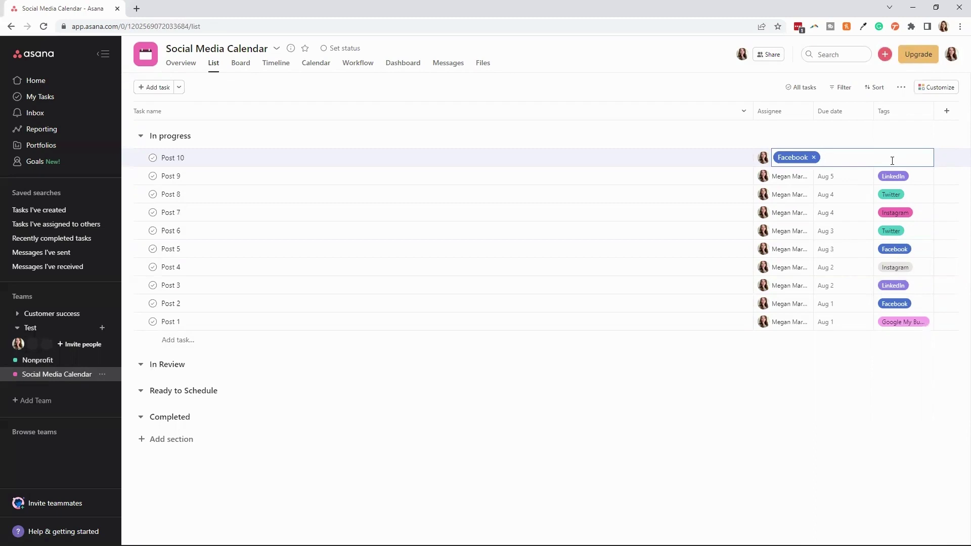
click(875, 379)
click(875, 87)
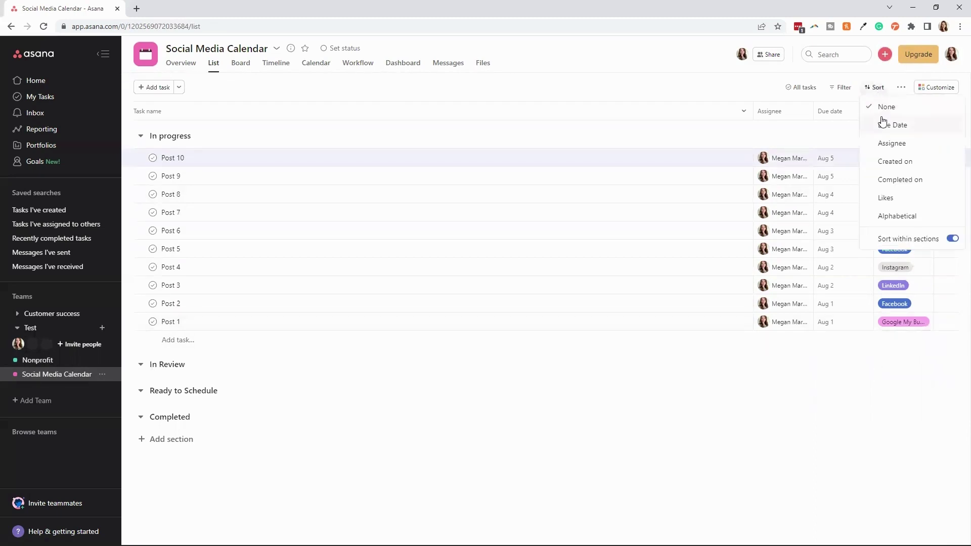
click(832, 399)
click(181, 157)
click(213, 161)
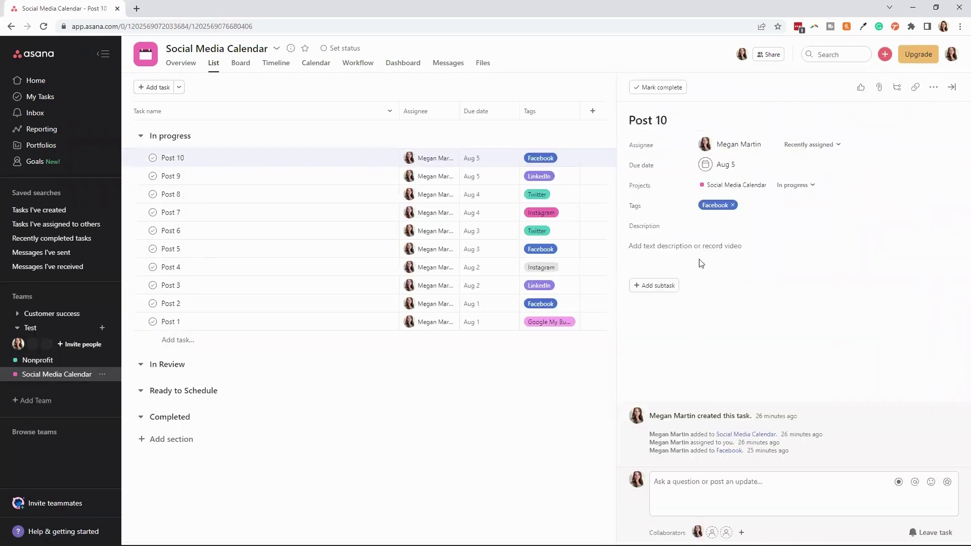
Close Post 10's details after selecting its description field, and switch to Board view
click(775, 251)
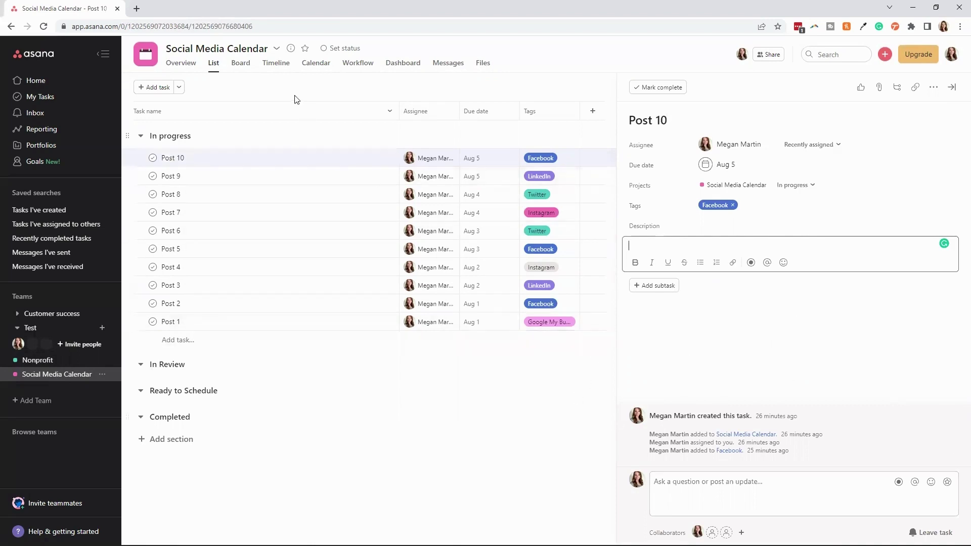
key(Escape)
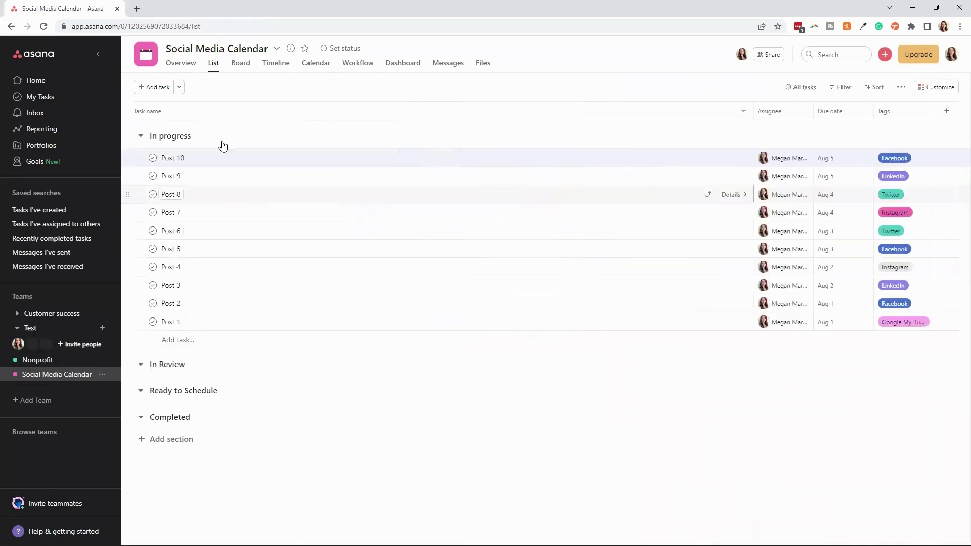
click(236, 67)
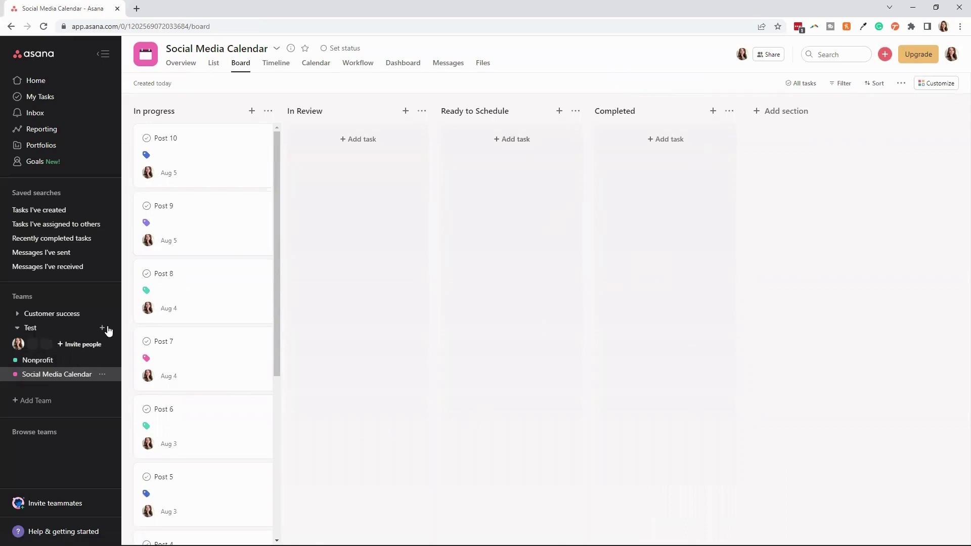
Go to Home and expand My Priorities to browse Testing Tasks and Posts 1–10
click(50, 87)
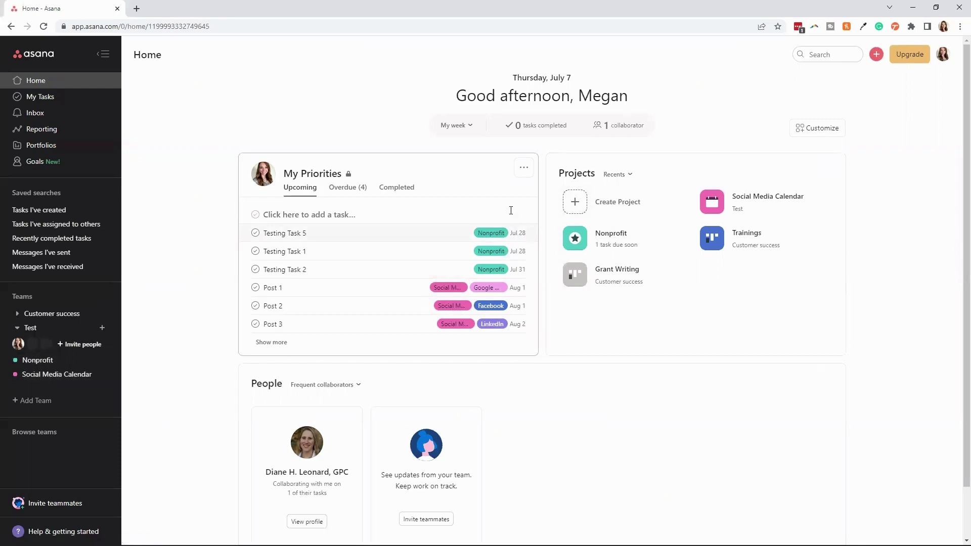
scroll(434, 235, down, 2)
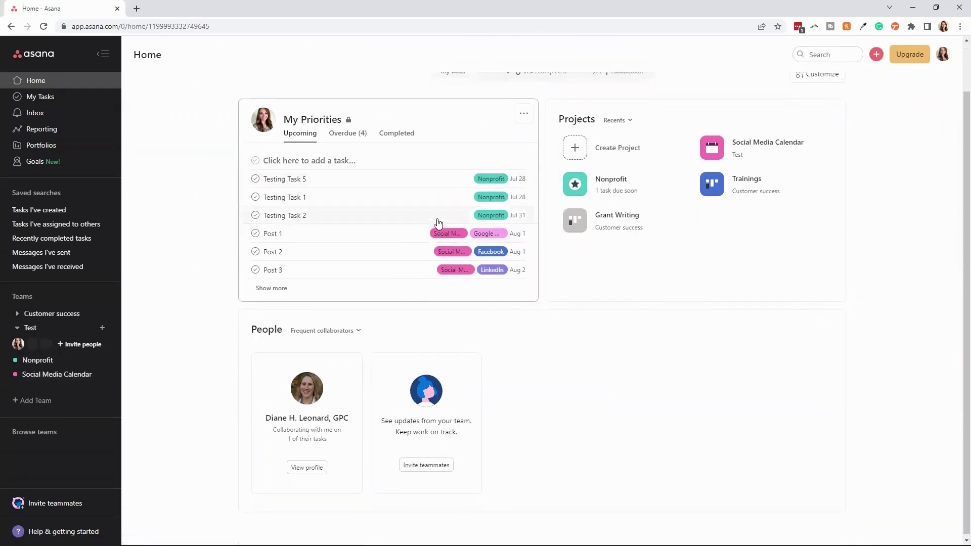
scroll(455, 222, up, 2)
click(271, 342)
scroll(343, 281, down, 4)
scroll(470, 294, down, 2)
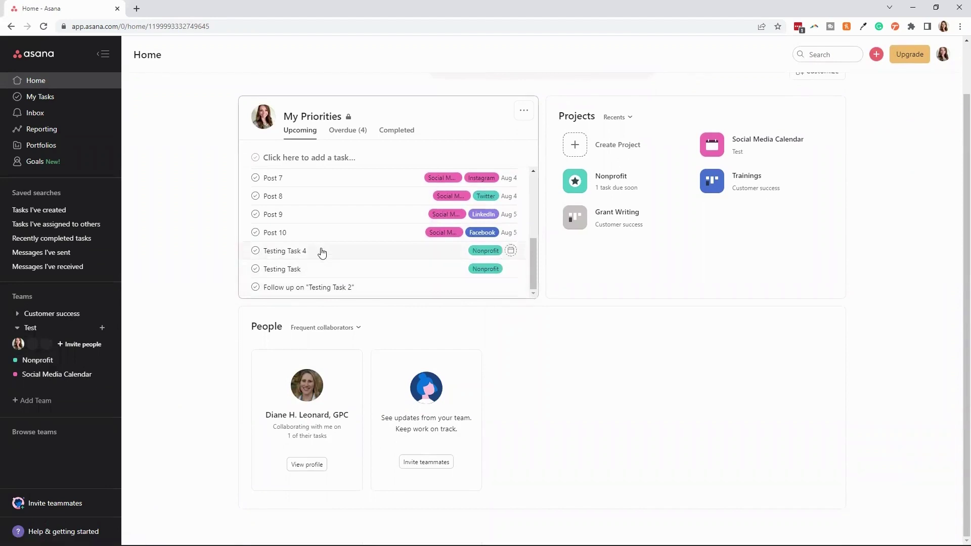
scroll(499, 293, up, 1)
scroll(498, 291, up, 5)
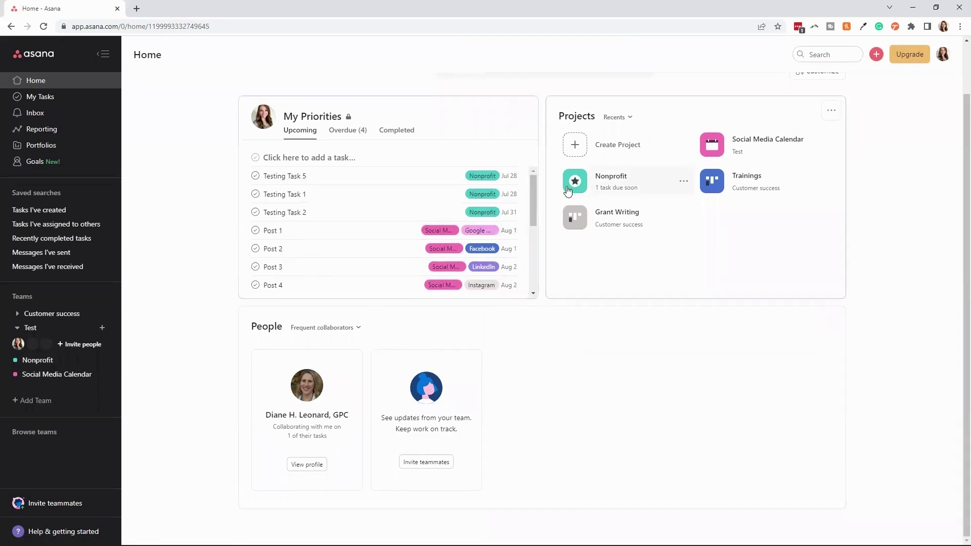
scroll(469, 304, up, 2)
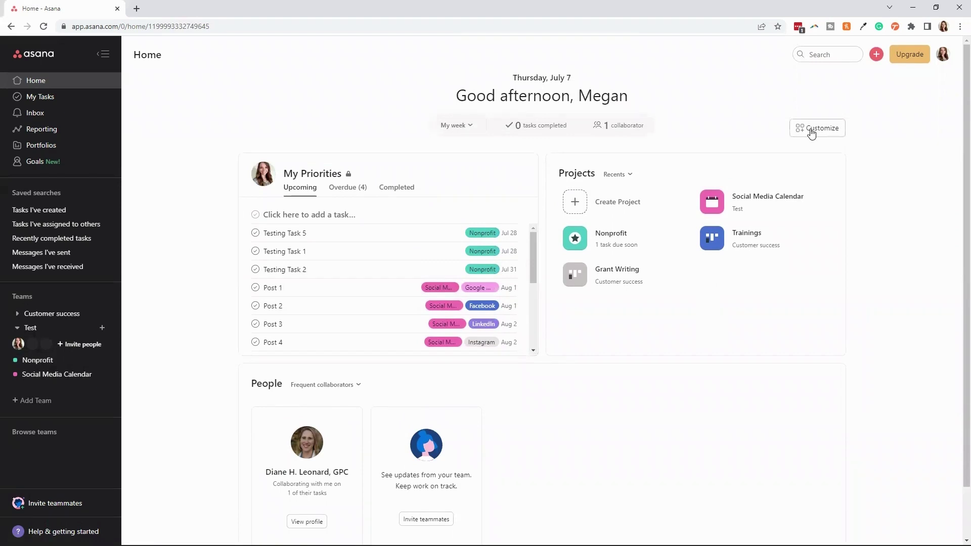
Customize the Home page by adding the Private notepad widget
click(832, 130)
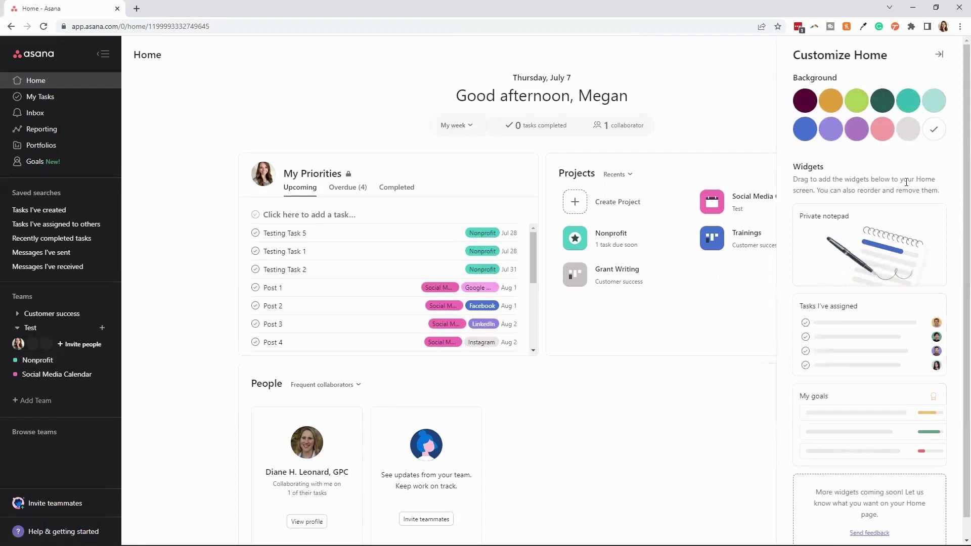
scroll(906, 182, down, 1)
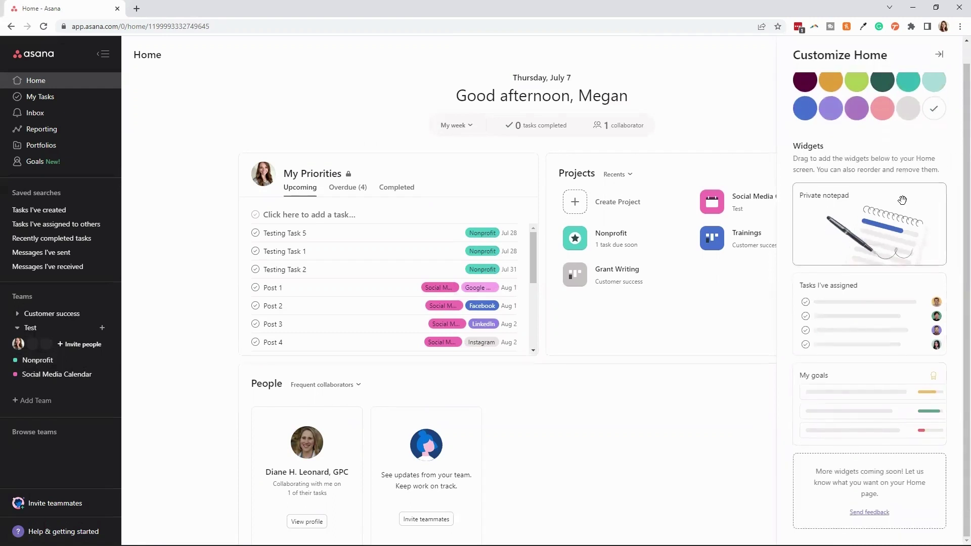
drag(903, 200, 686, 398)
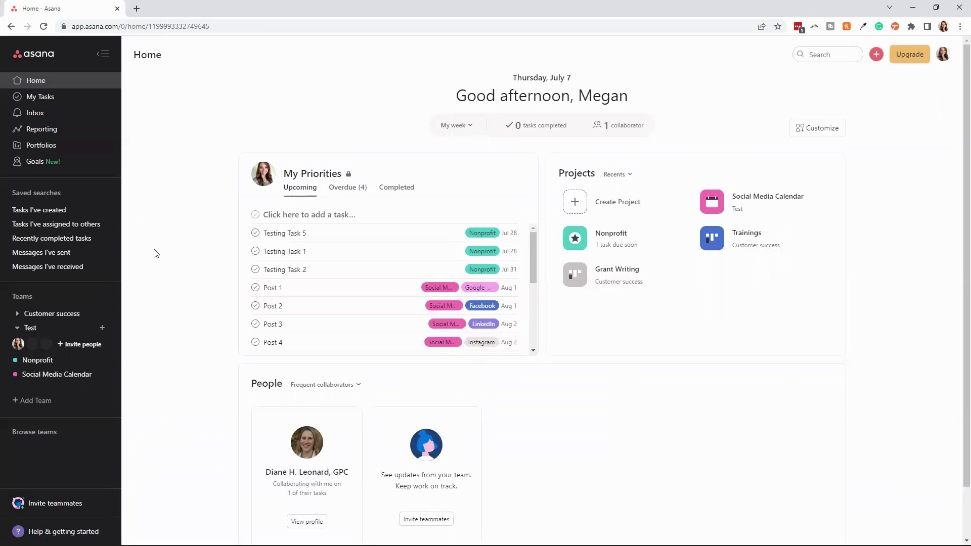
click(37, 360)
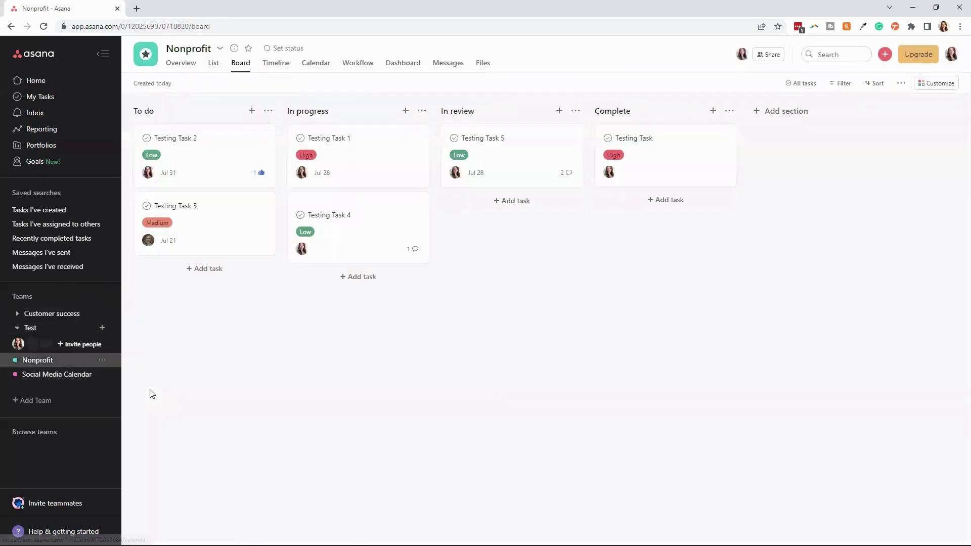